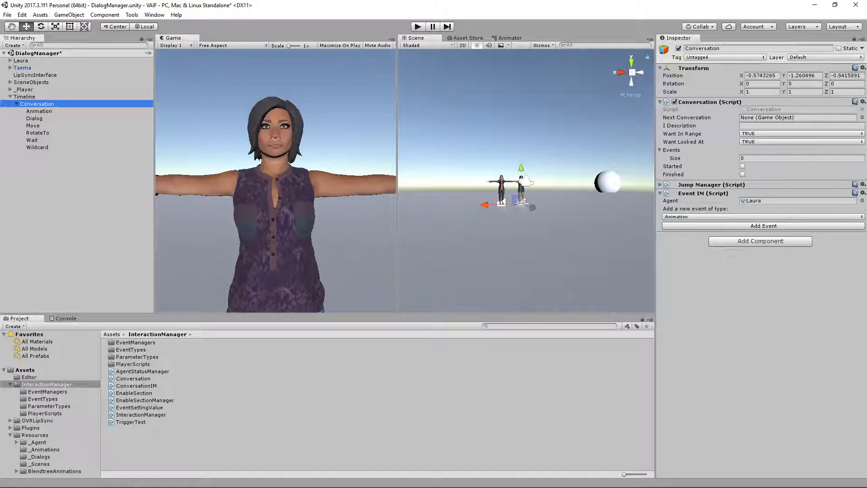
Step: Add a new event of type Response to the Conversation object
left_click(75, 106)
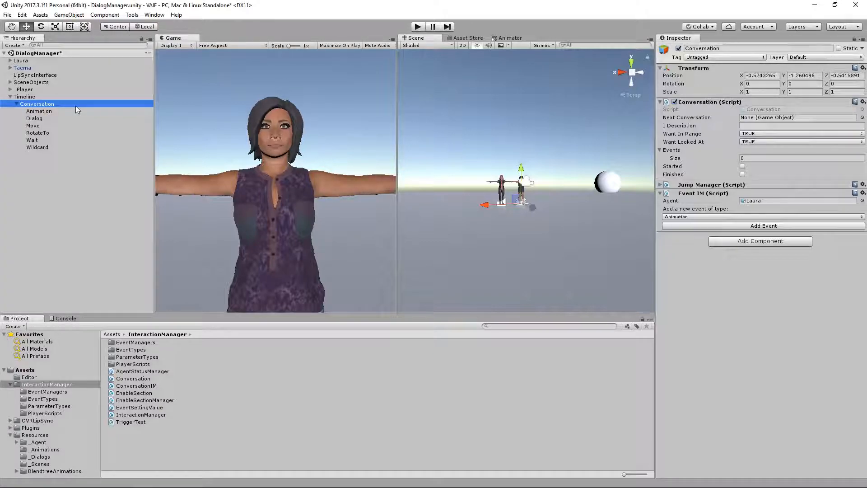
left_click(718, 218)
left_click(700, 306)
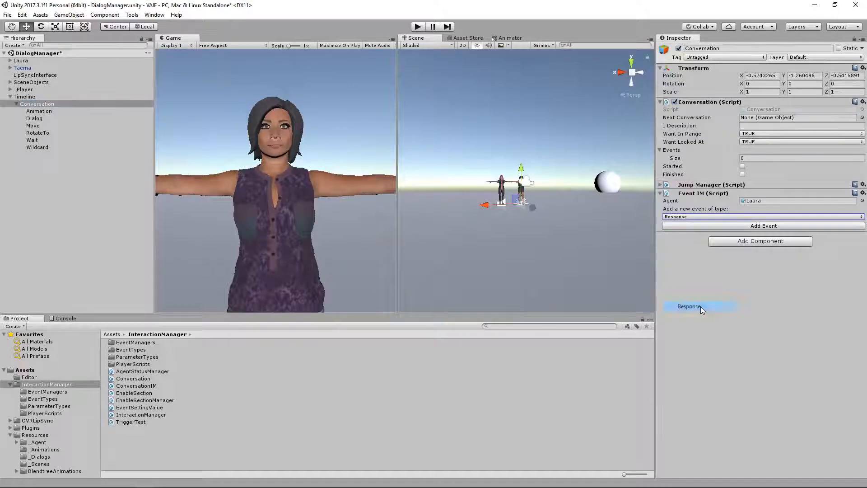
left_click(785, 225)
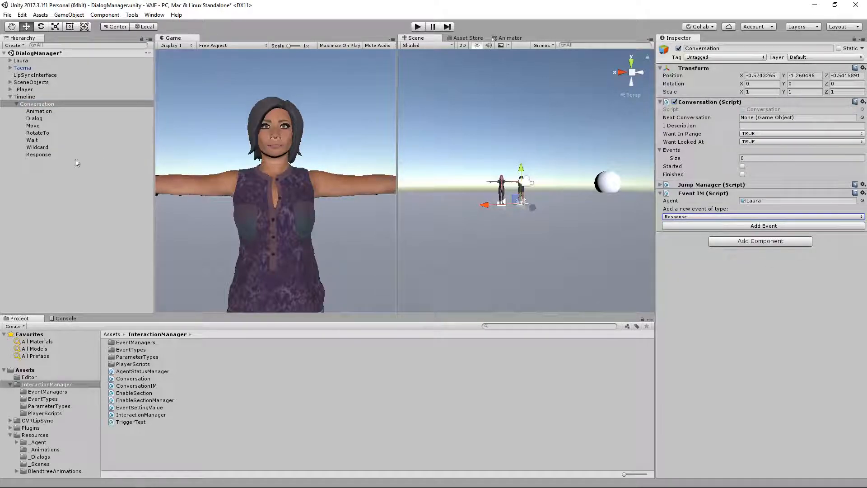
Step: Examine the new Response event's settings, including its agent, range and looked-at options, next event, response items and jump IDs
left_click(40, 155)
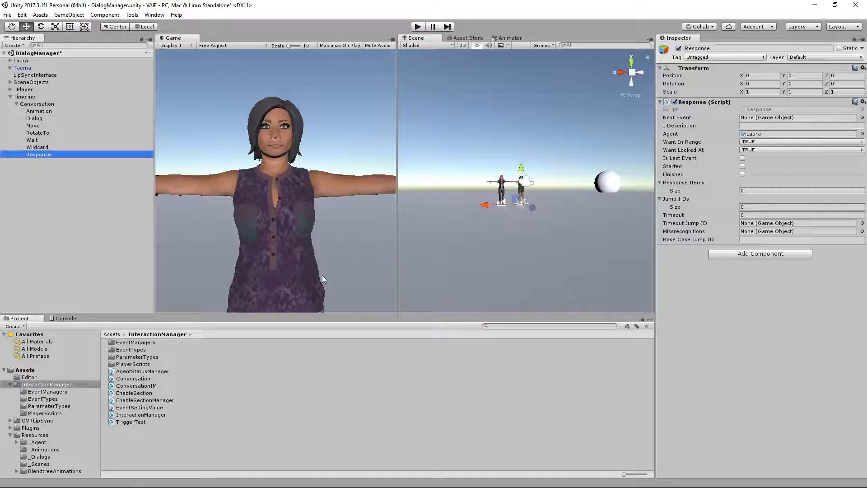
left_click(753, 135)
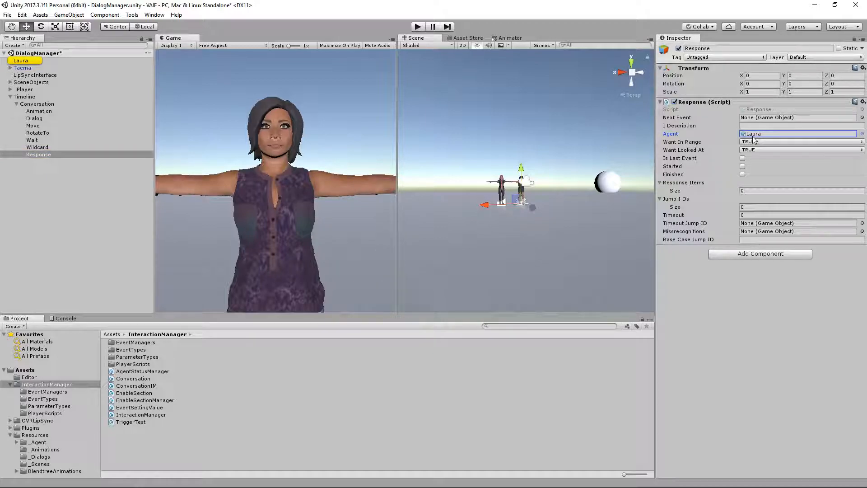
left_click(774, 148)
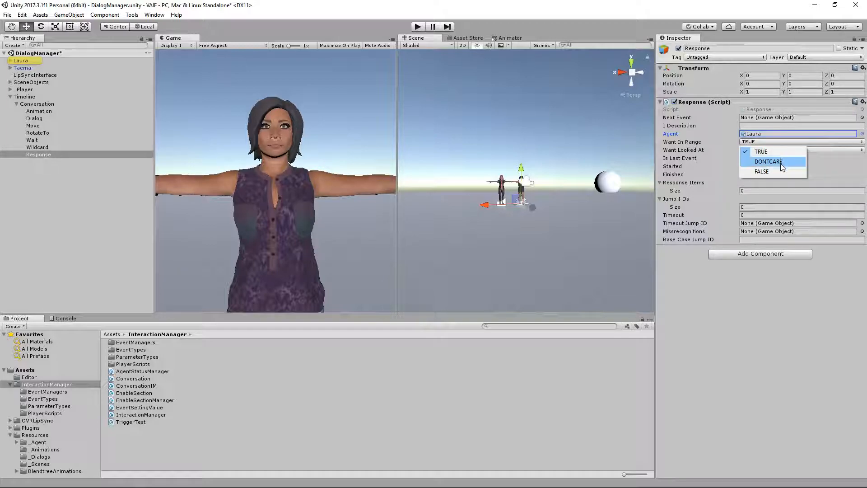
left_click(840, 151)
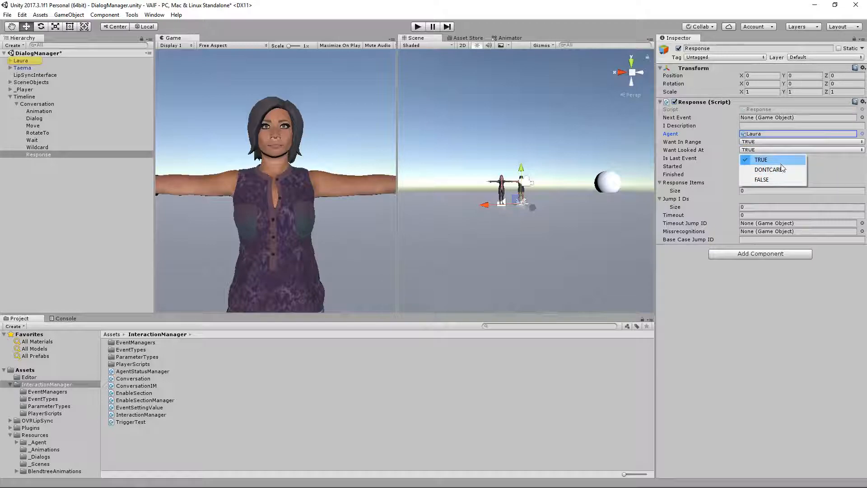
left_click(827, 172)
key("space")
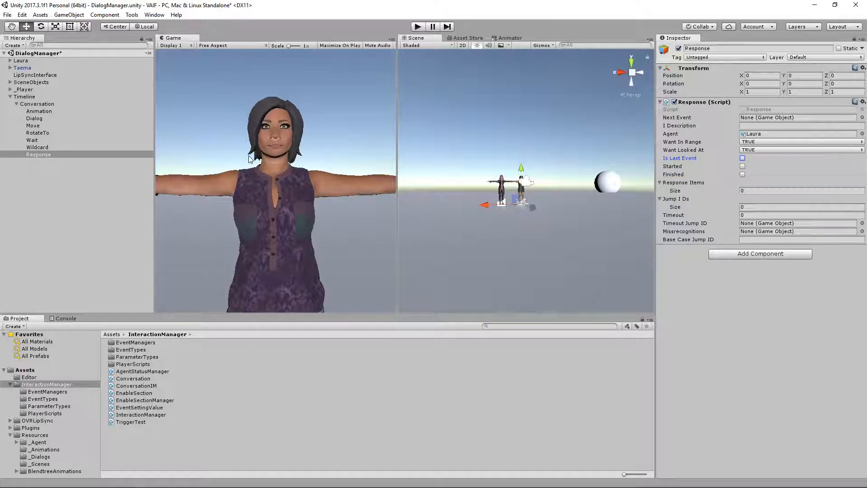
left_click(753, 118)
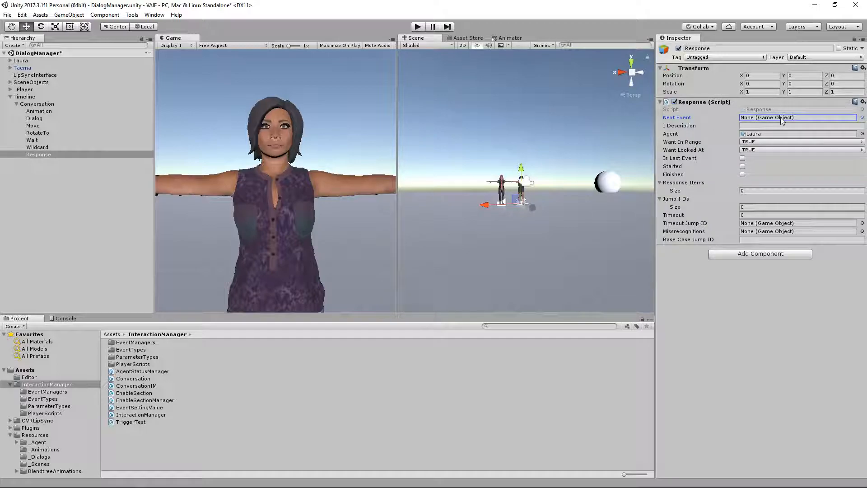
left_click(744, 190)
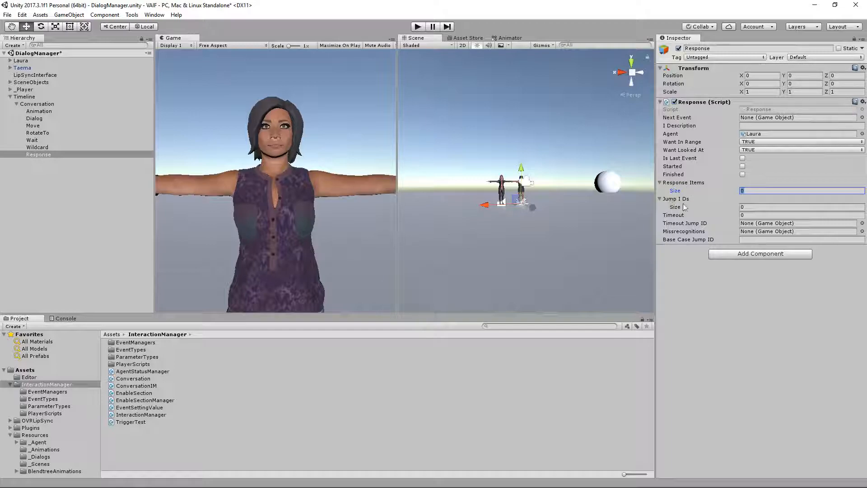
mouse_move(687, 202)
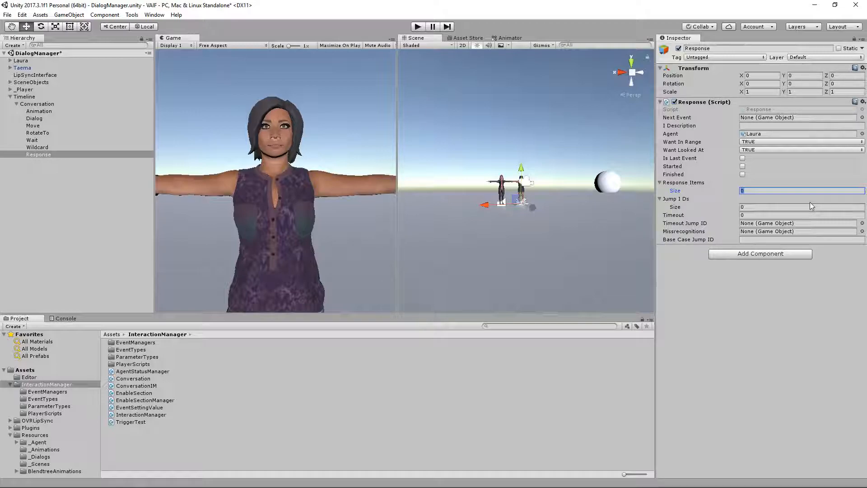
Step: Set the size of both the Response Items and Jump IDs lists of the Response event to 3
left_click(753, 190)
left_click(766, 207)
left_click(759, 190)
left_click(749, 207)
left_click(751, 190)
type("3")
key("Return")
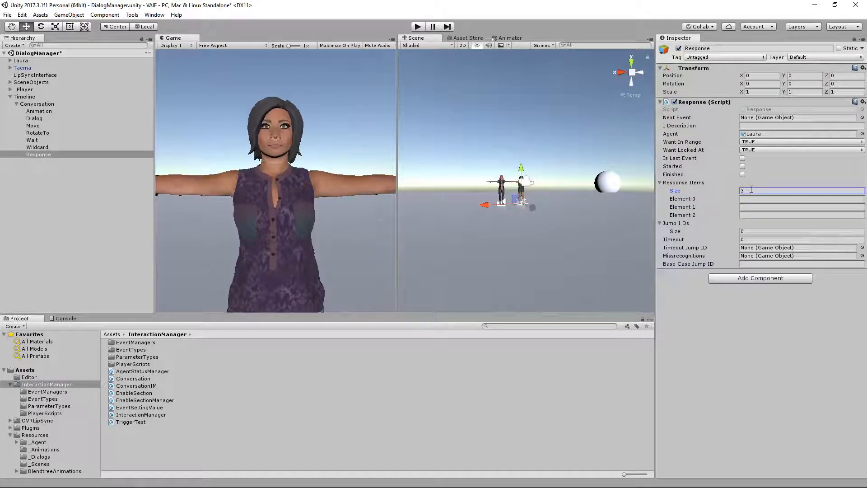
left_click(749, 232)
type("3")
key("Return")
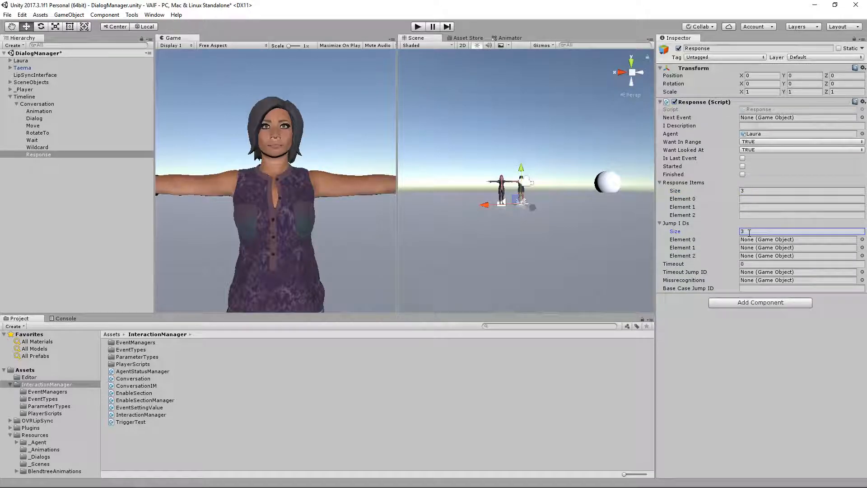
Step: Compare the Response Items list with the Jump IDs list to see how their sizes and elements correspond
left_click(750, 199)
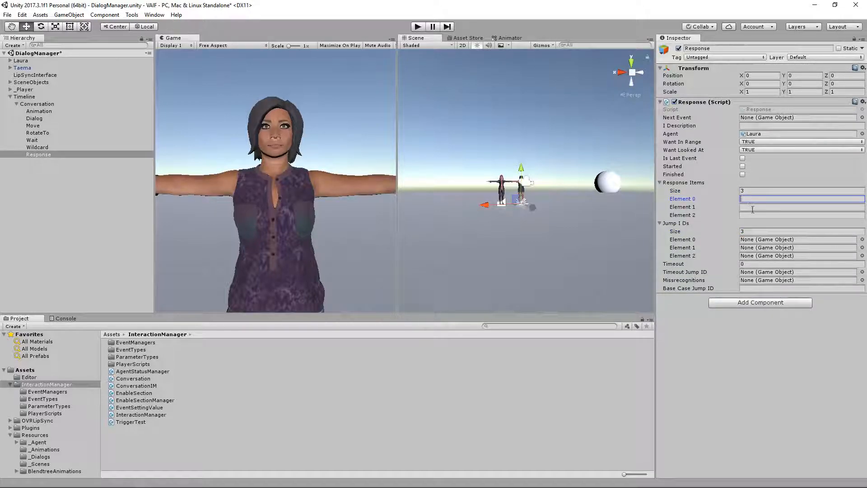
left_click(755, 241)
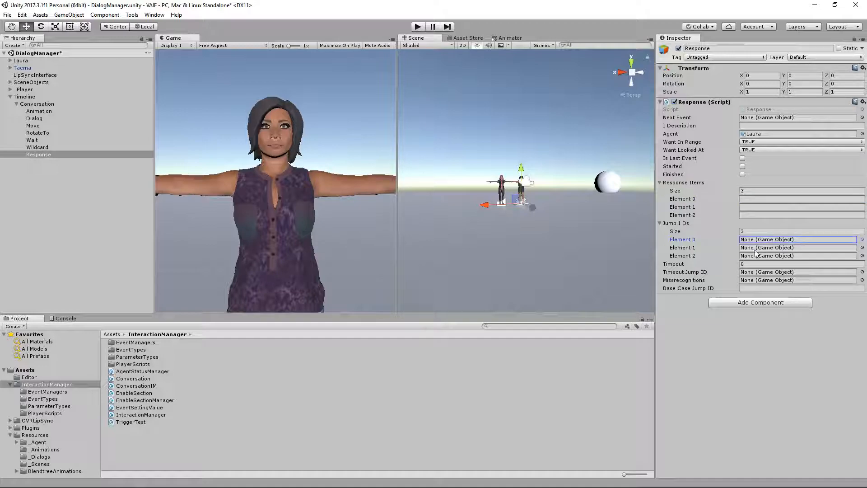
left_click(752, 199)
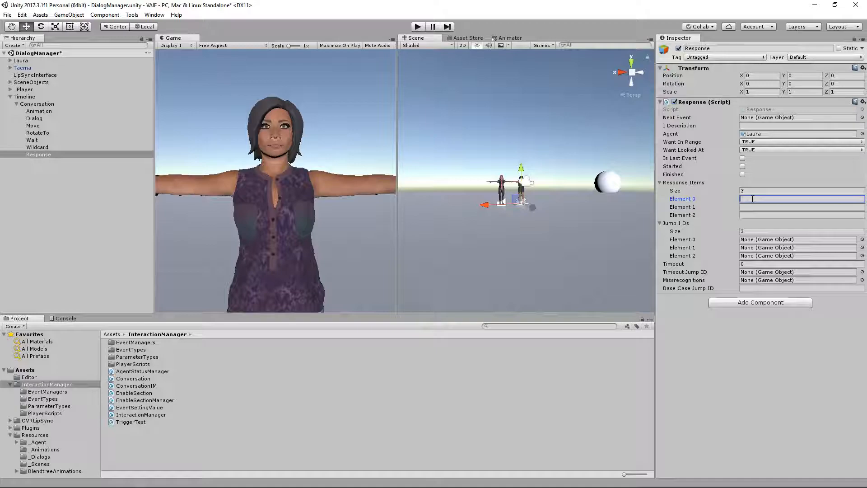
left_click(754, 242)
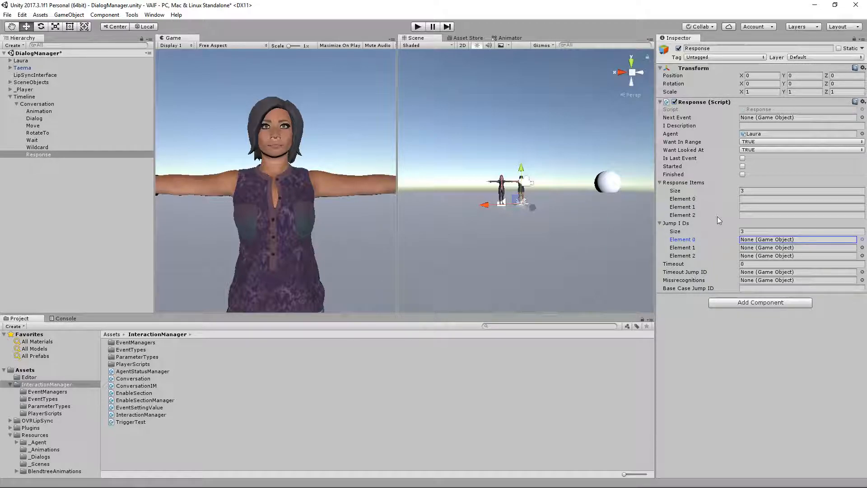
left_click(786, 190)
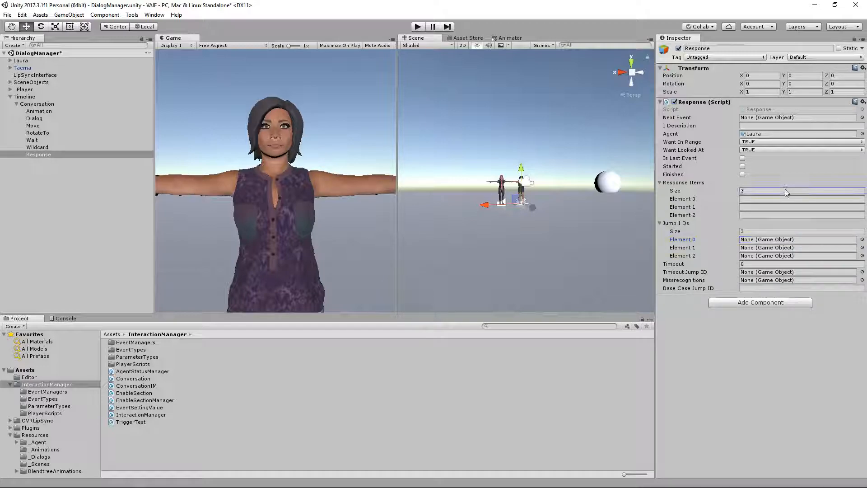
left_click(771, 232)
left_click(762, 191)
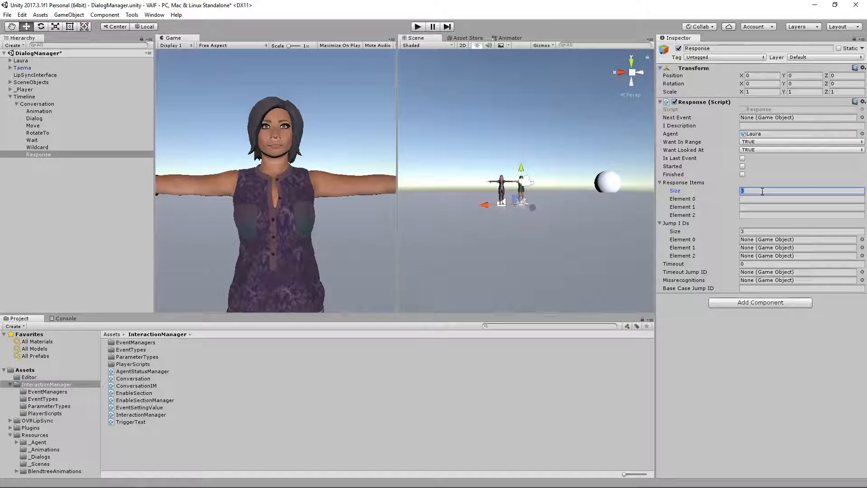
left_click(756, 232)
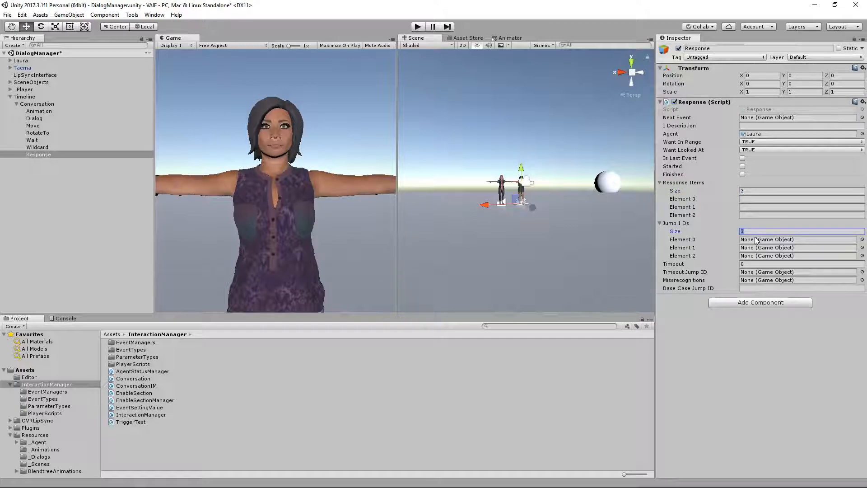
Step: Enter "no" as response item Element 0 and assign the Dialog event as the matching jump ID
left_click(772, 198)
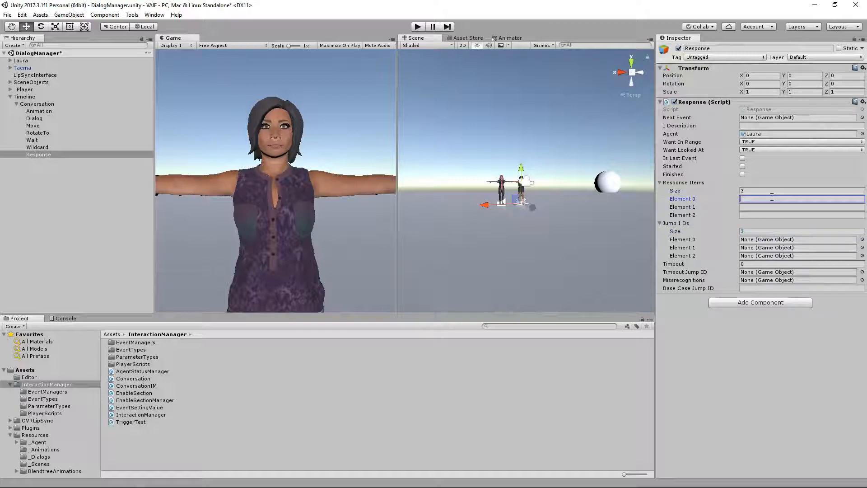
type("no")
key("ctrl+a")
left_click(751, 240)
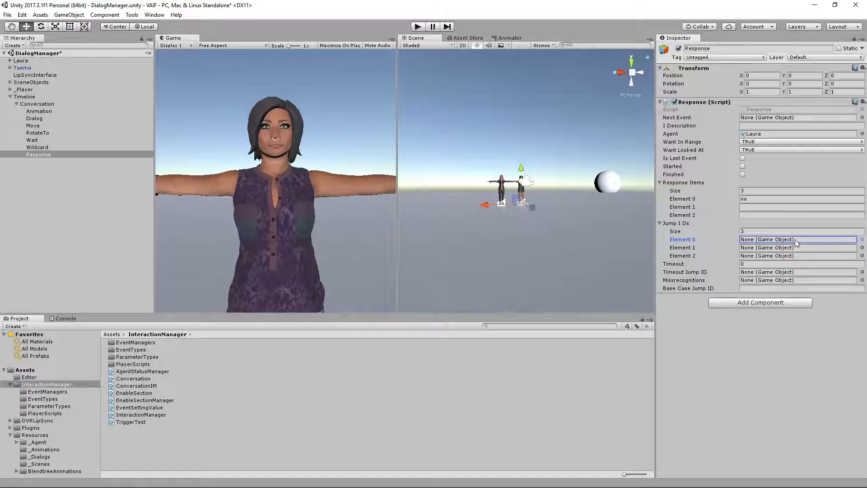
left_click(762, 199)
left_click(762, 240)
left_click_drag(104, 120, 791, 243)
Step: Enter "yes" as response item Element 1 and assign the RotateTo event as the matching jump ID
left_click(772, 207)
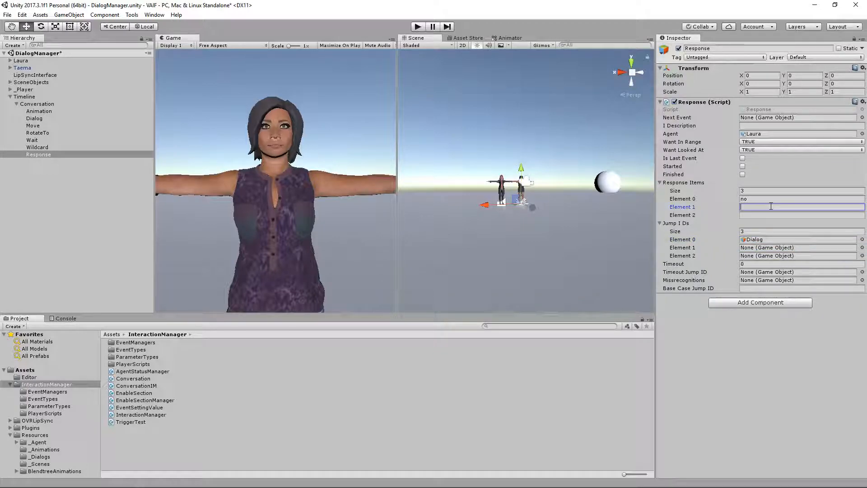
type("yes")
left_click(754, 247)
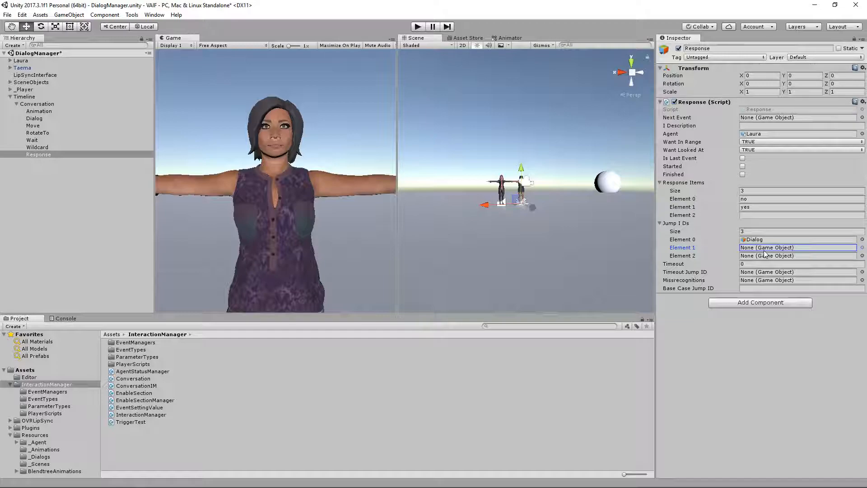
left_click(761, 207)
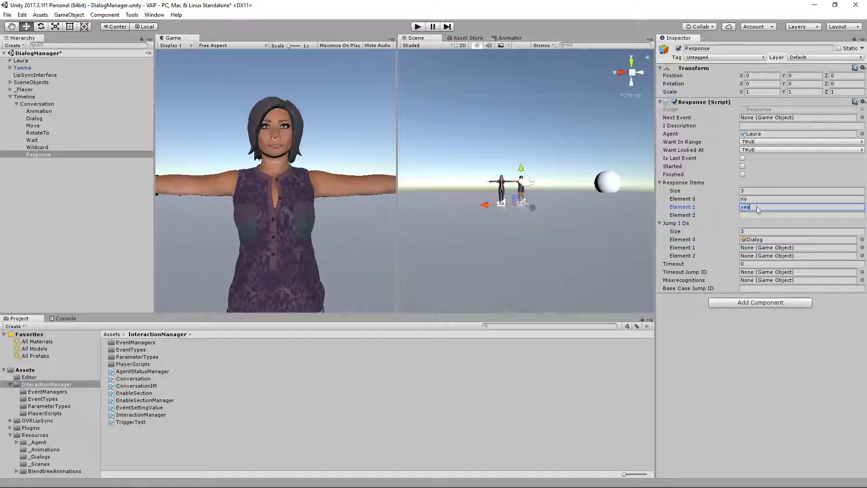
left_click(752, 249)
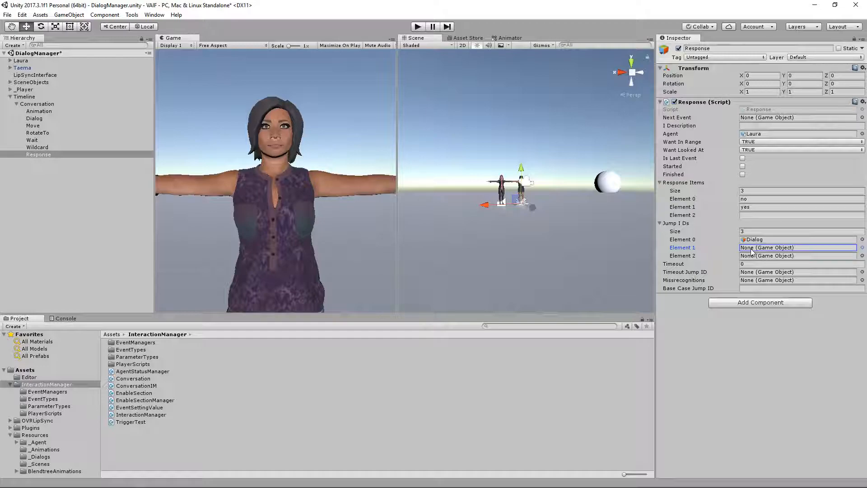
left_click_drag(72, 134, 769, 248)
Step: Enter "i don't know" as response item Element 2 and assign the Animation event as the matching jump ID
left_click(763, 214)
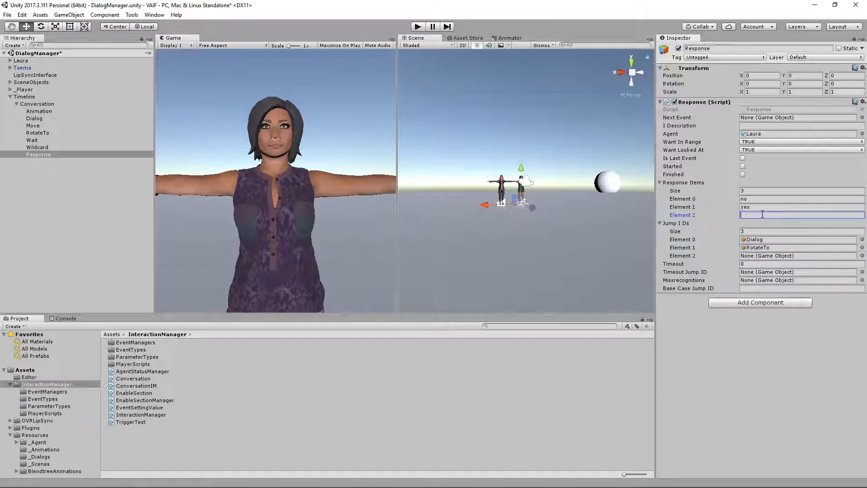
type("i don't kno")
key("BackSpace")
key("BackSpace")
type("kn")
left_click(746, 256)
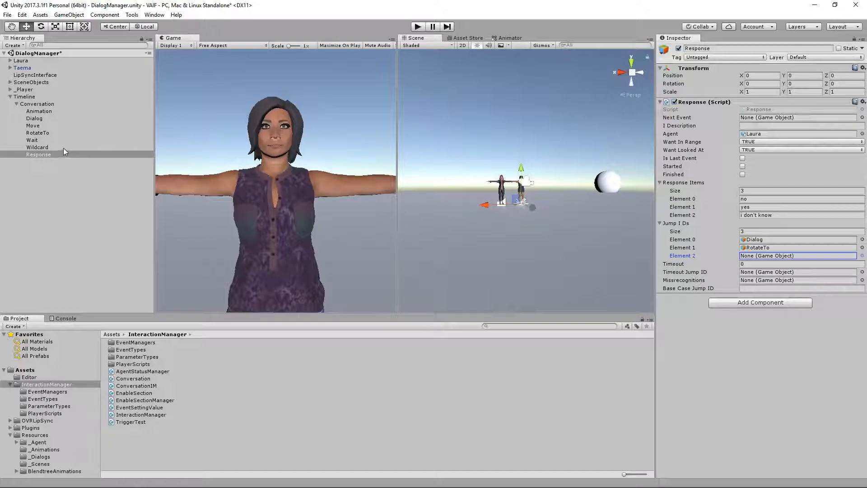
left_click_drag(54, 110, 753, 257)
Step: Set the Response event's timeout to 3 and assign the Wildcard event as its Timeout Jump ID
left_click(752, 264)
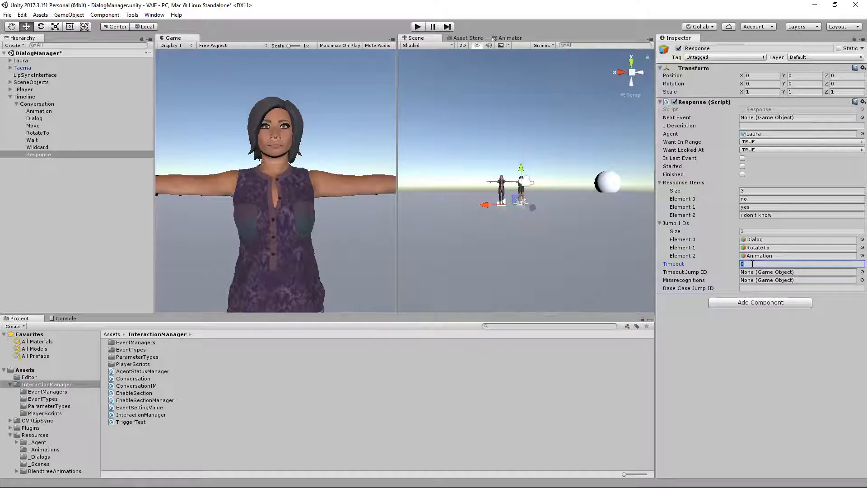
left_click(767, 264)
left_click(690, 273)
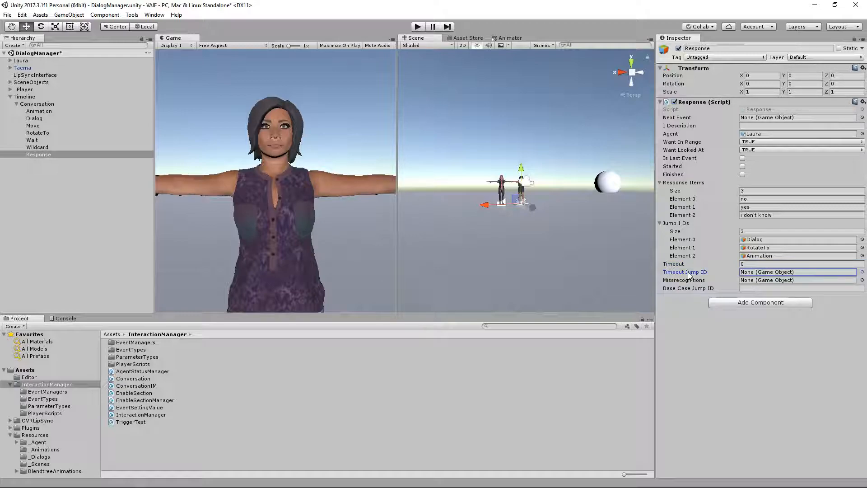
left_click(759, 264)
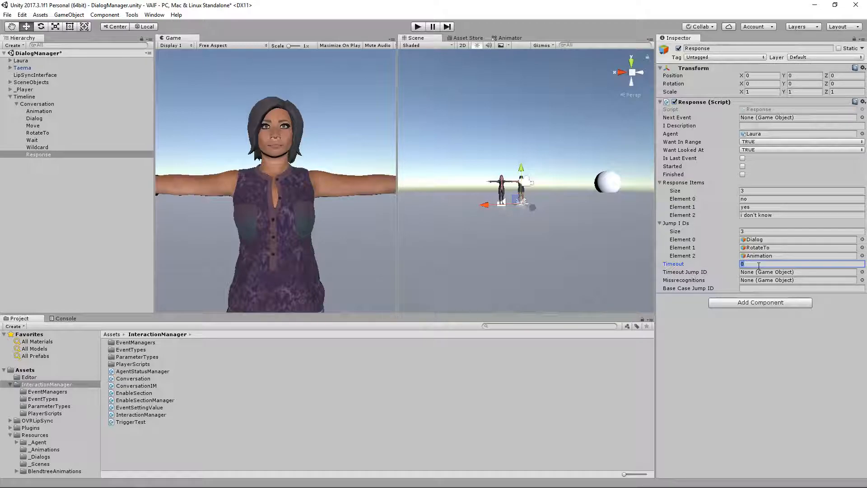
type("3")
key("Tab")
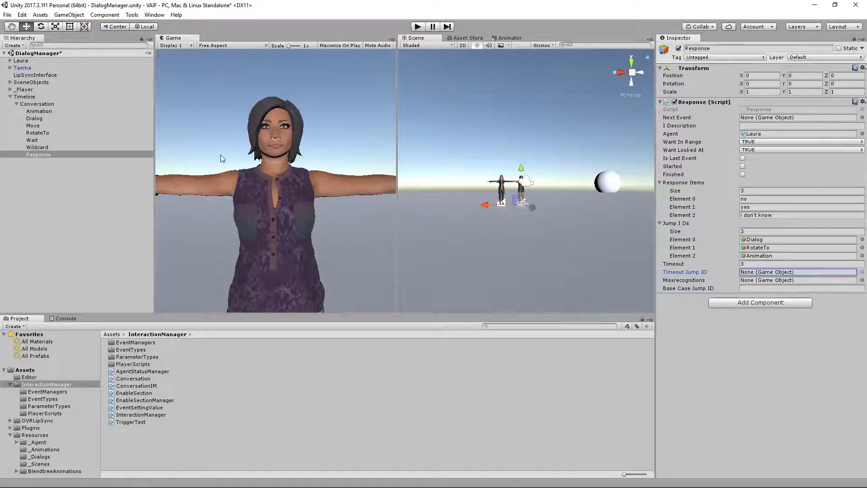
left_click_drag(45, 147, 757, 275)
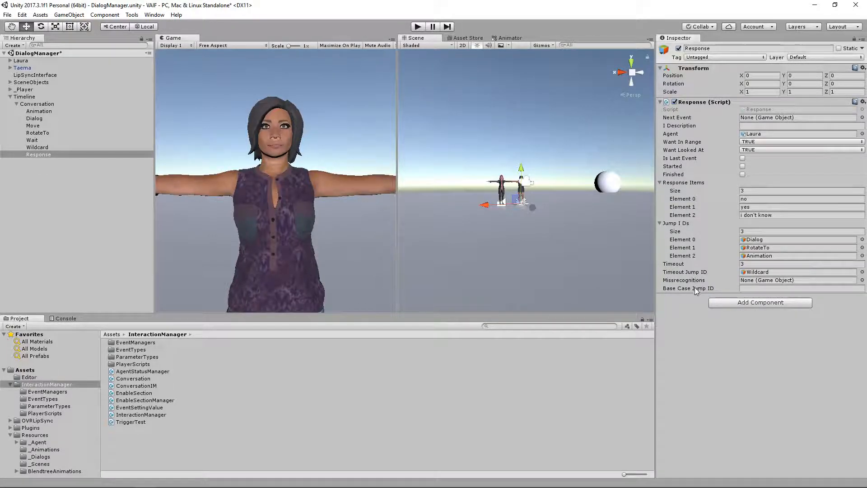
mouse_move(693, 291)
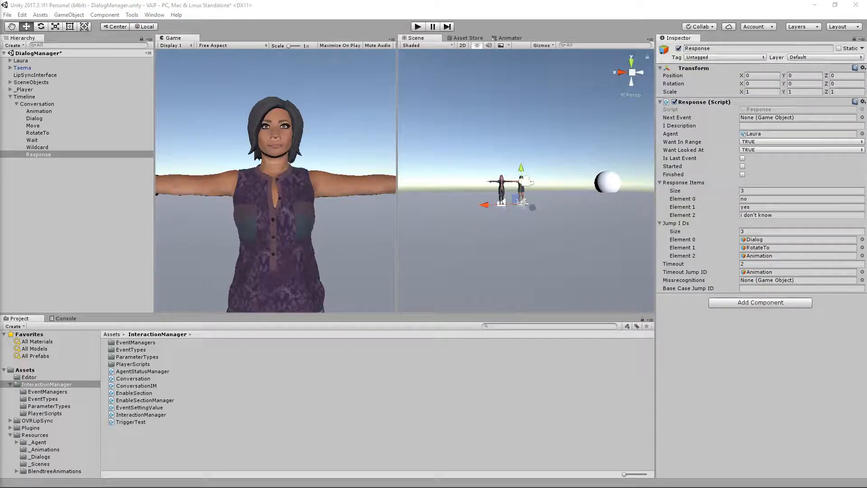
left_click(783, 199)
left_click(772, 206)
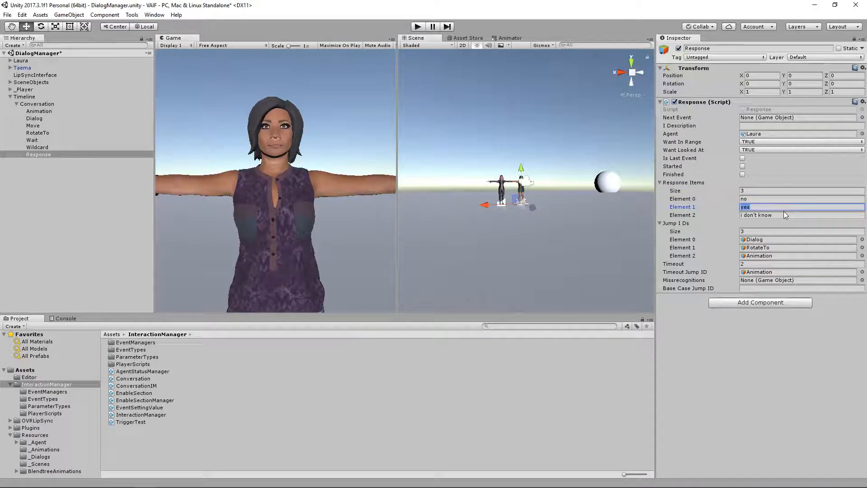
Step: Review the Response event's three response items against their matching jump IDs, locating the events assigned to Elements 1 and 2 in the conversation
left_click(785, 214)
left_click(761, 198)
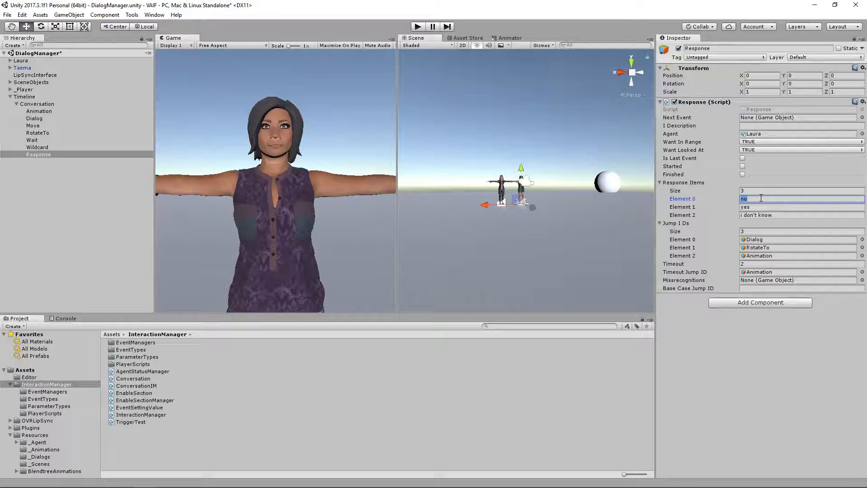
left_click(673, 194)
left_click(771, 199)
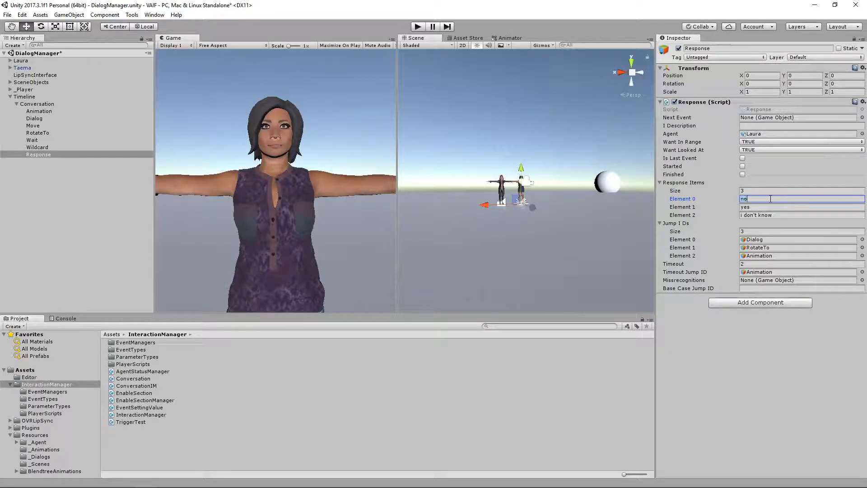
double_click(744, 199)
left_click(757, 206)
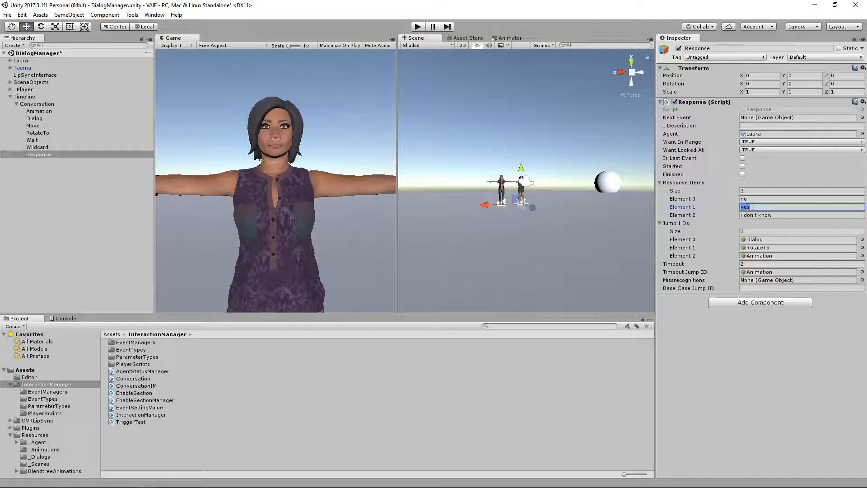
left_click(748, 207)
left_click(749, 251)
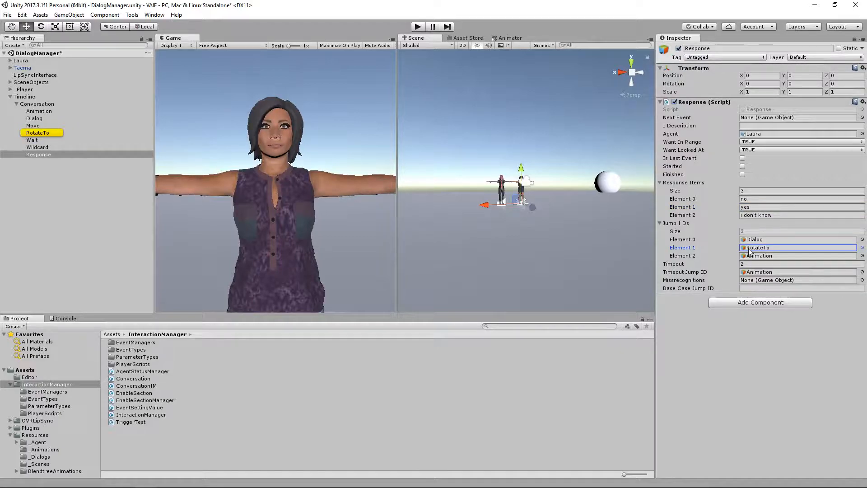
left_click(757, 215)
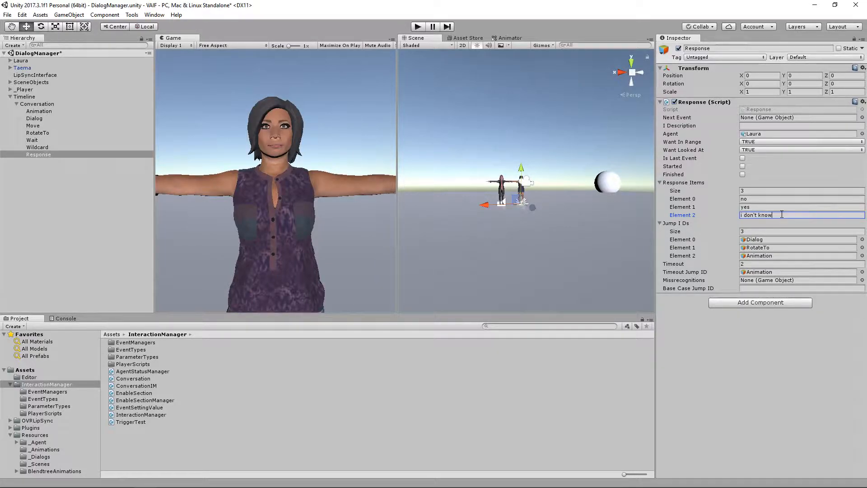
left_click(765, 256)
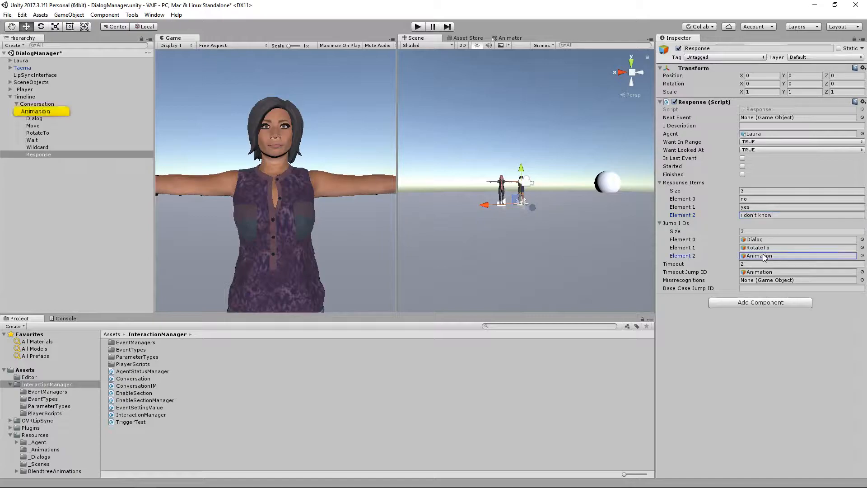